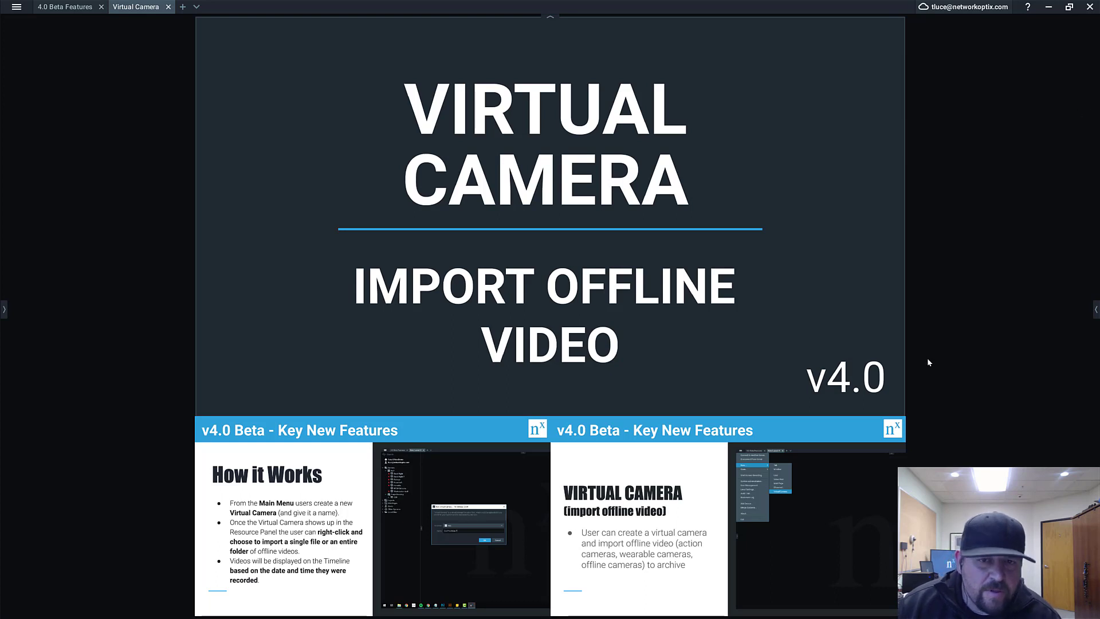
Step: Expand and restore How it Works, then maximize the Virtual Camera_Overview slide
mouse_move(903, 321)
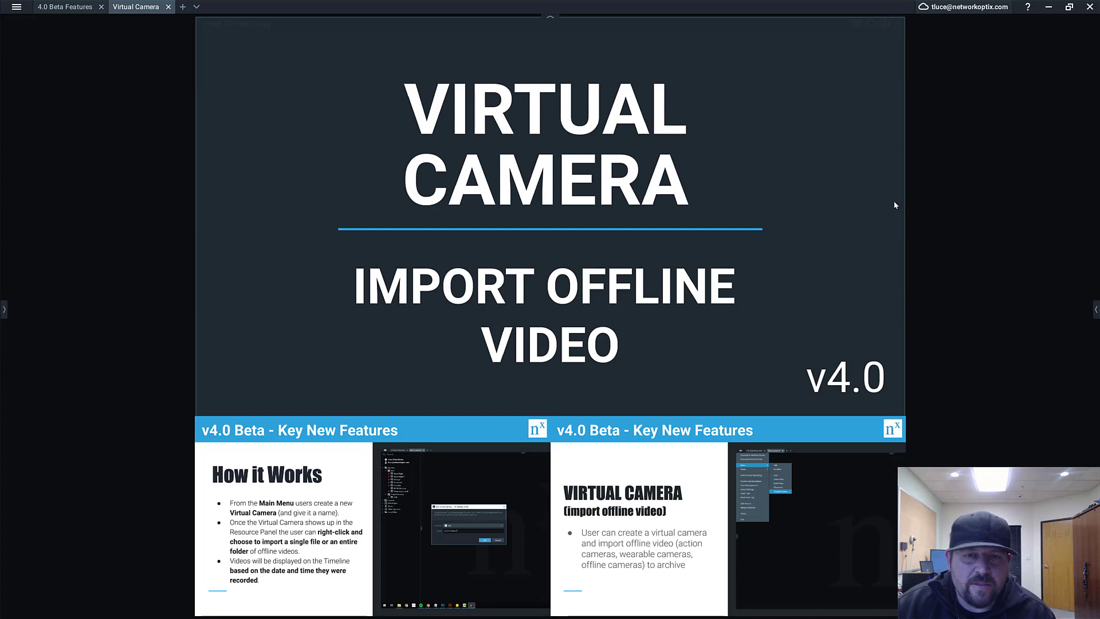
click(398, 466)
double_click(398, 469)
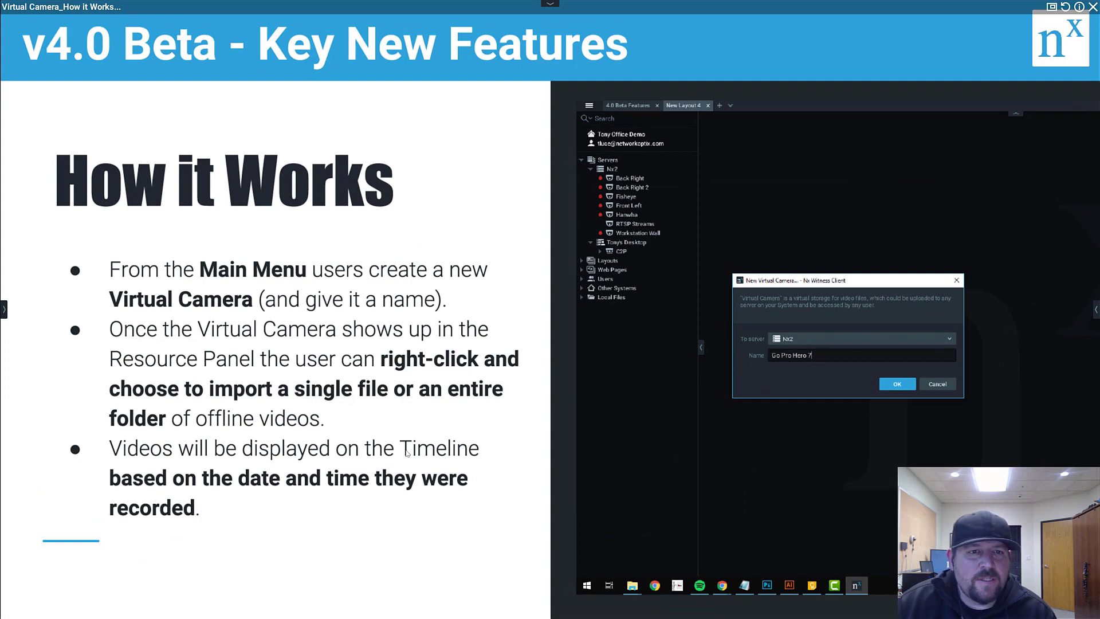
double_click(407, 452)
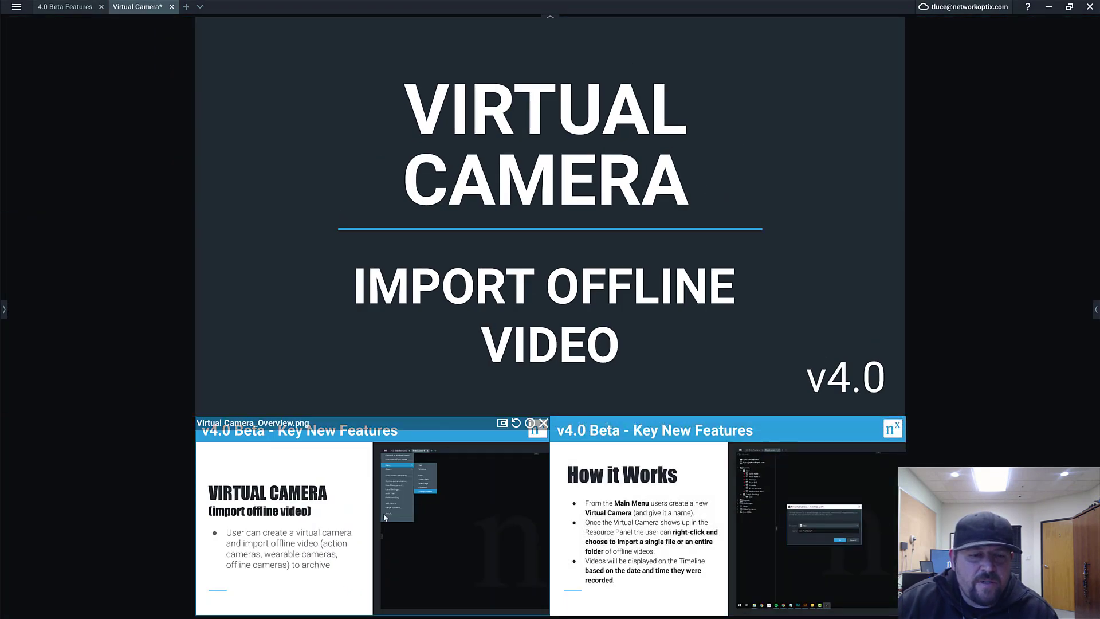
double_click(384, 517)
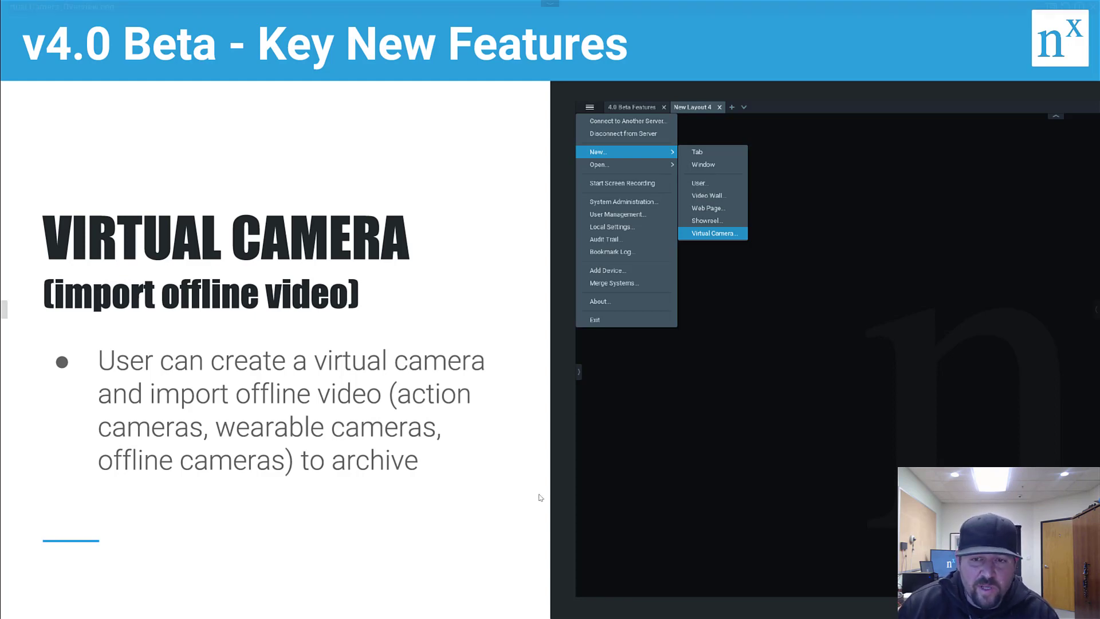
Step: Page between the maximized slide images with the arrow keys, ending on How it Works
key(Right)
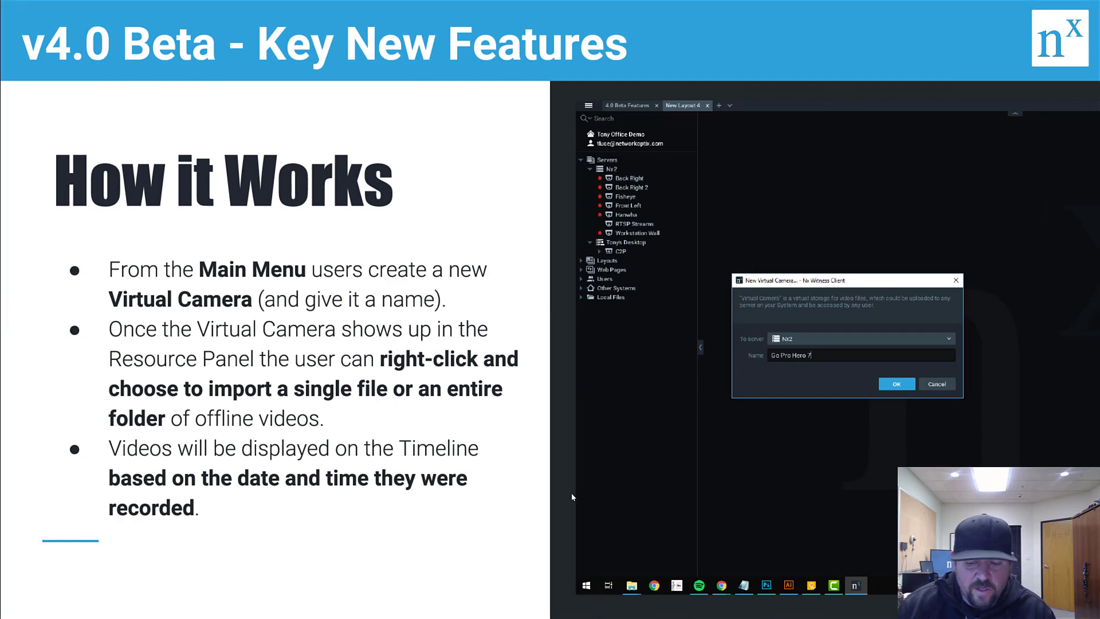
key(Left)
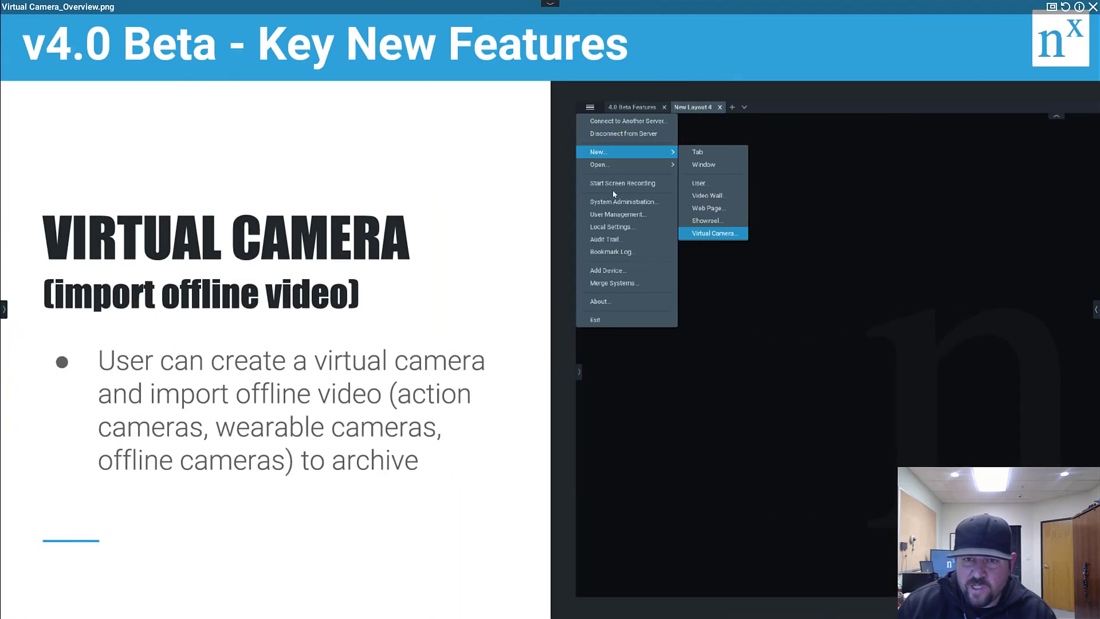
key(Right)
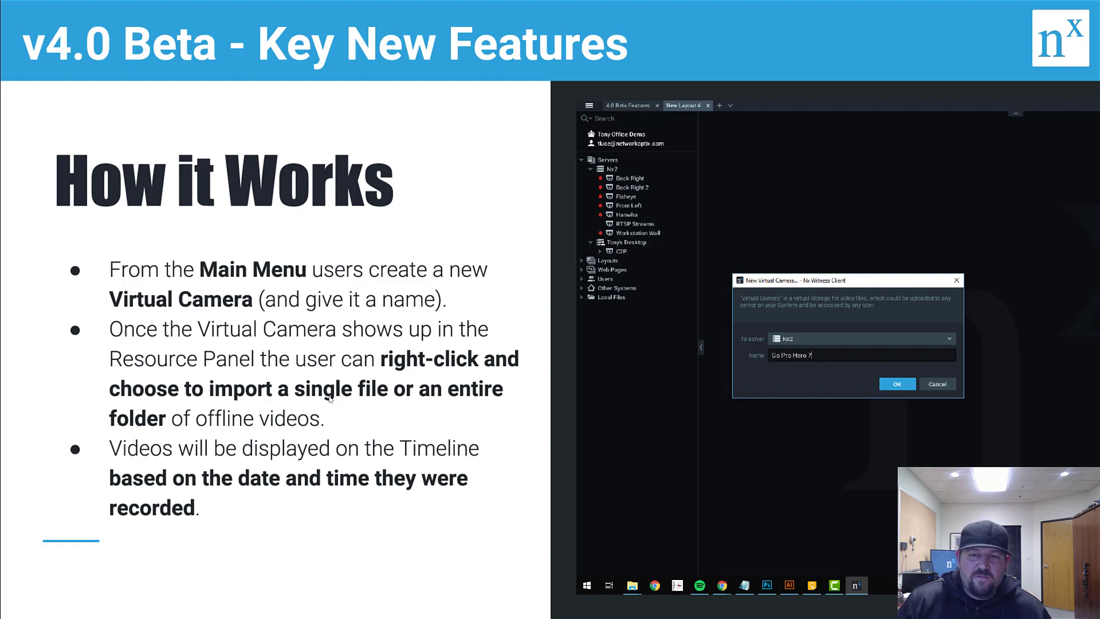
Step: Restore the maximized How it Works slide into the Virtual Camera layout grid
double_click(637, 163)
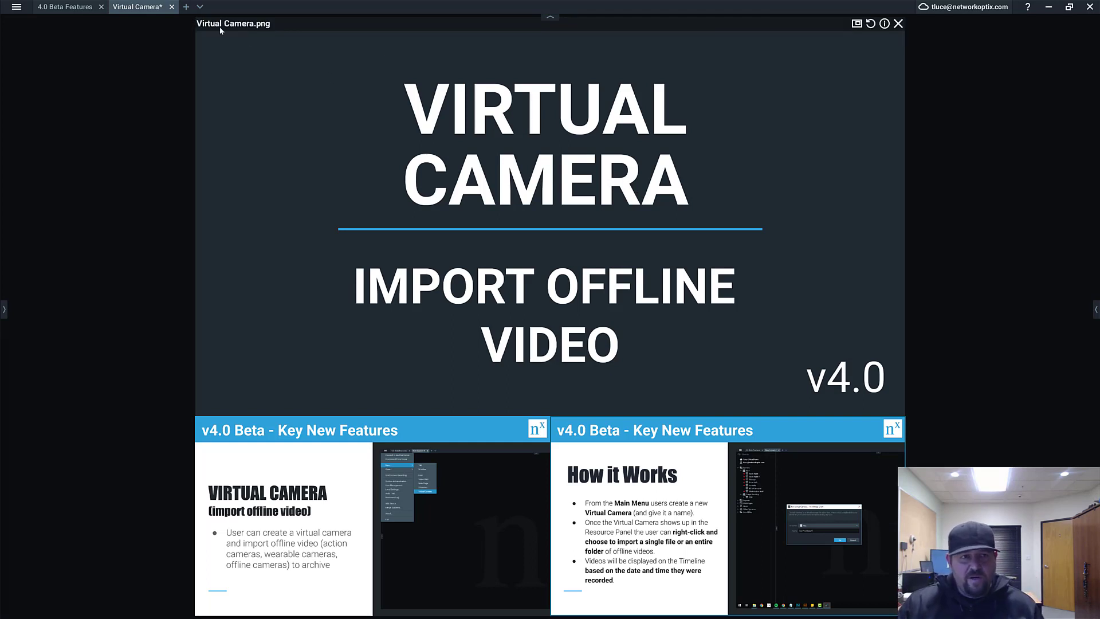
Step: Open a new empty layout and start a new virtual camera from Main Menu > New
key(ctrl+t)
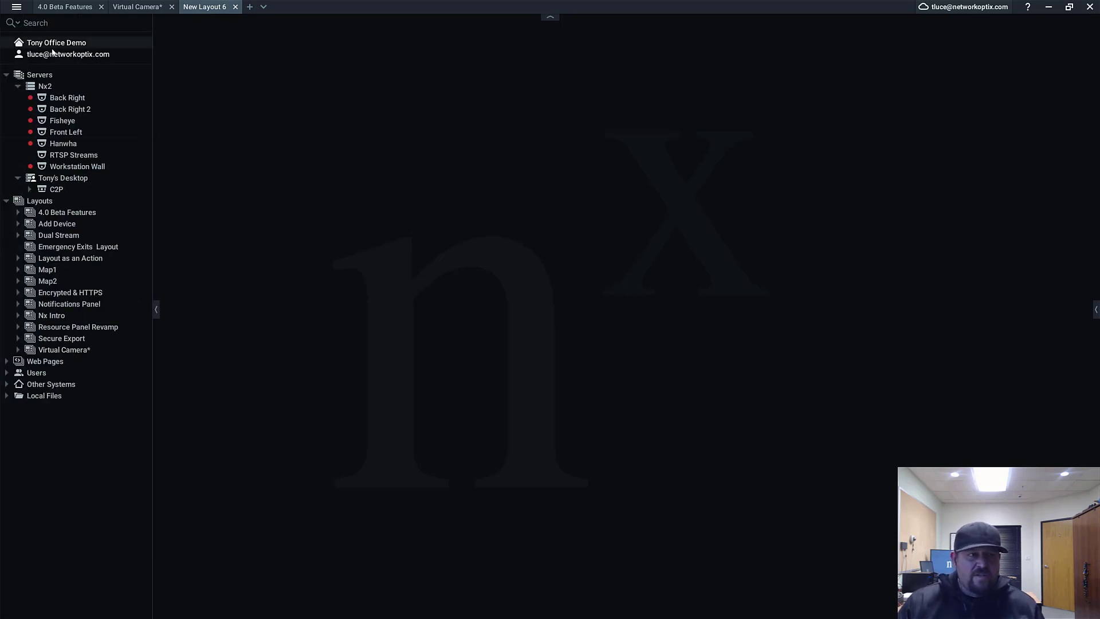
click(17, 10)
mouse_move(81, 58)
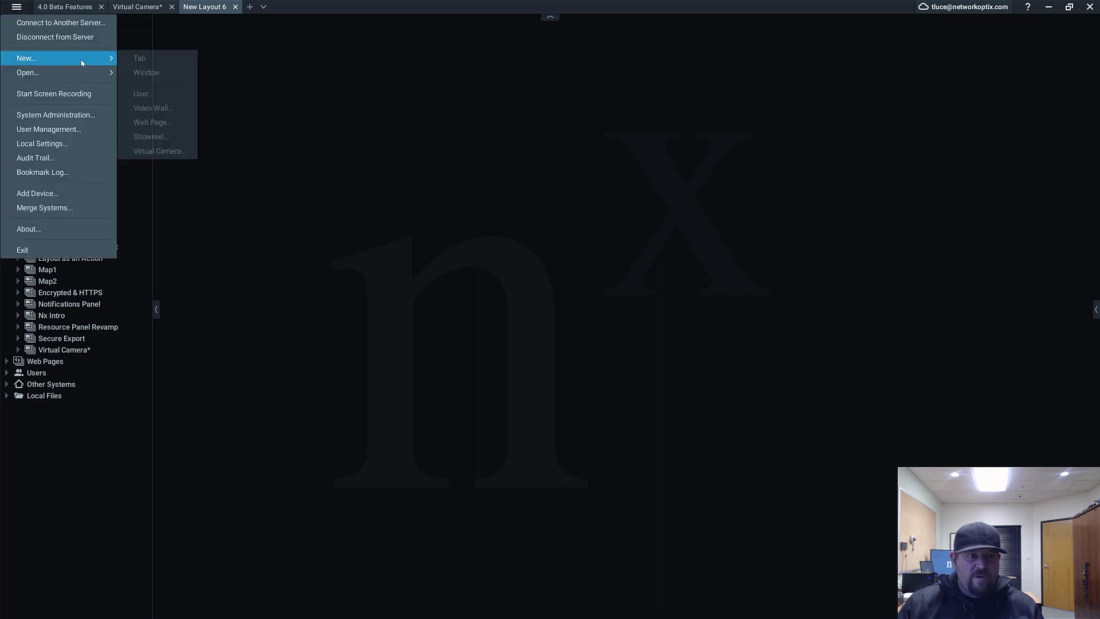
click(191, 155)
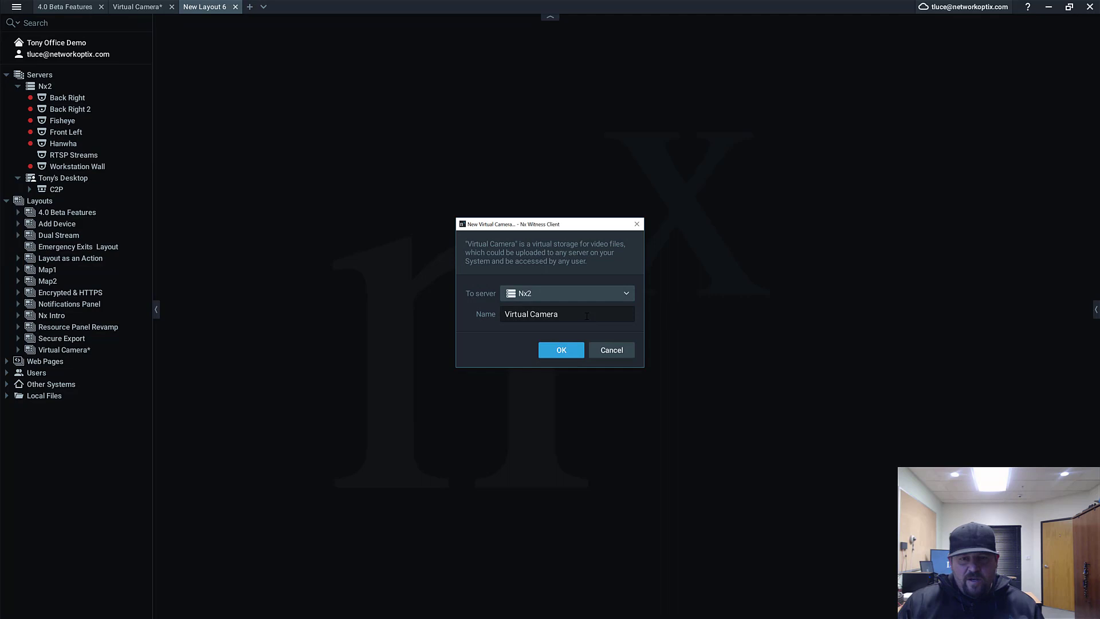
Step: Create the virtual camera on server Nx2, named for the presenter's GoPro
click(575, 294)
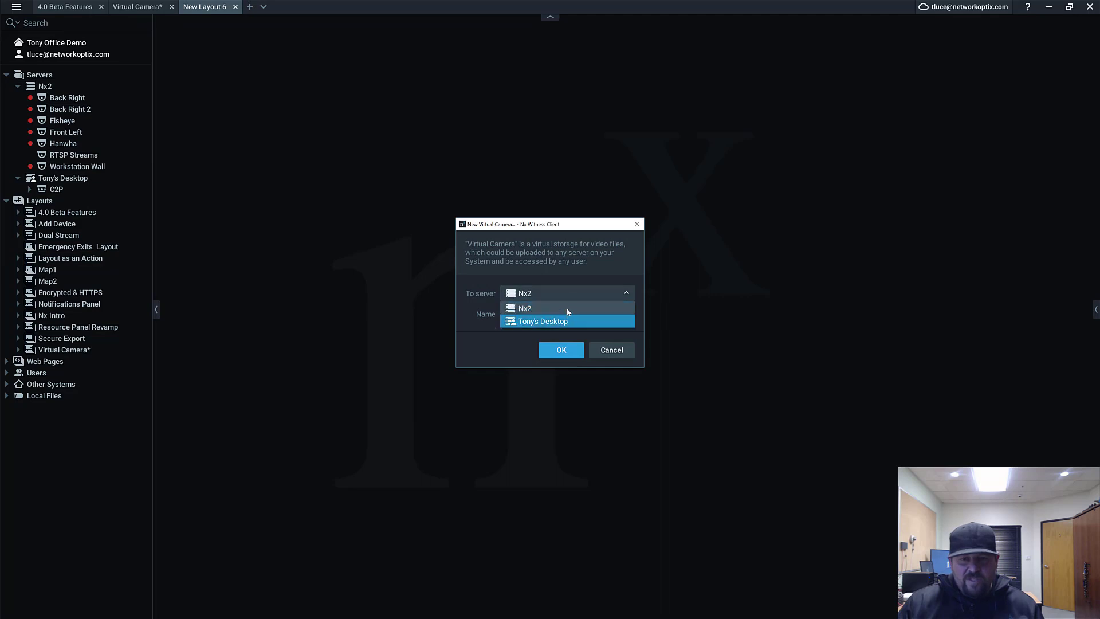
click(580, 273)
key(Tab)
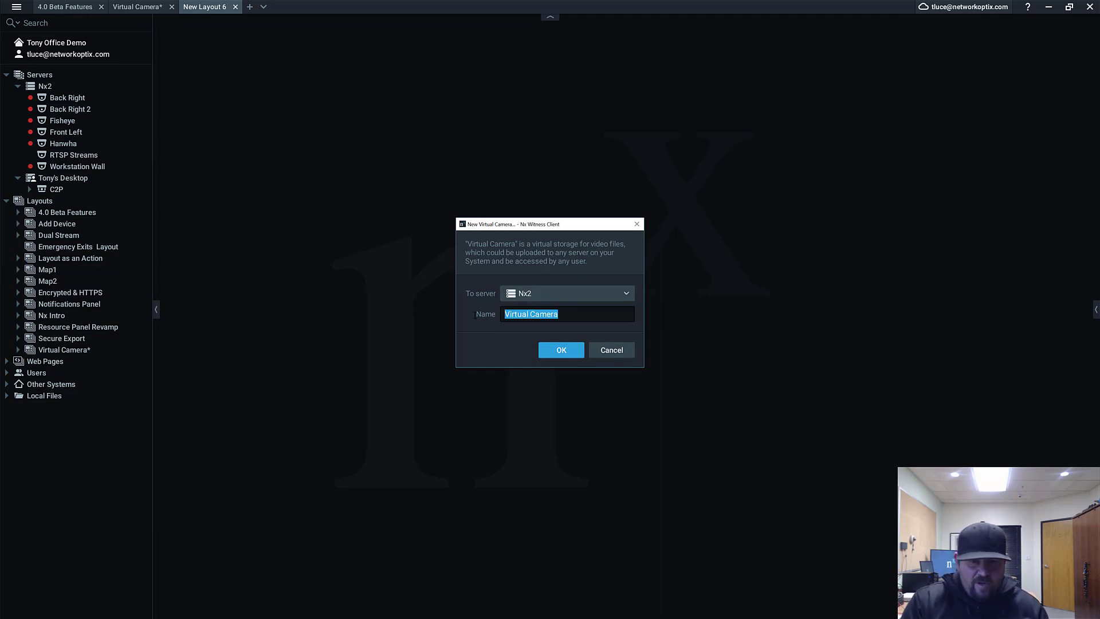
text(Go Pr)
key(BackSpace)
key(BackSpace)
key(BackSpace)
key(BackSpace)
key(BackSpace)
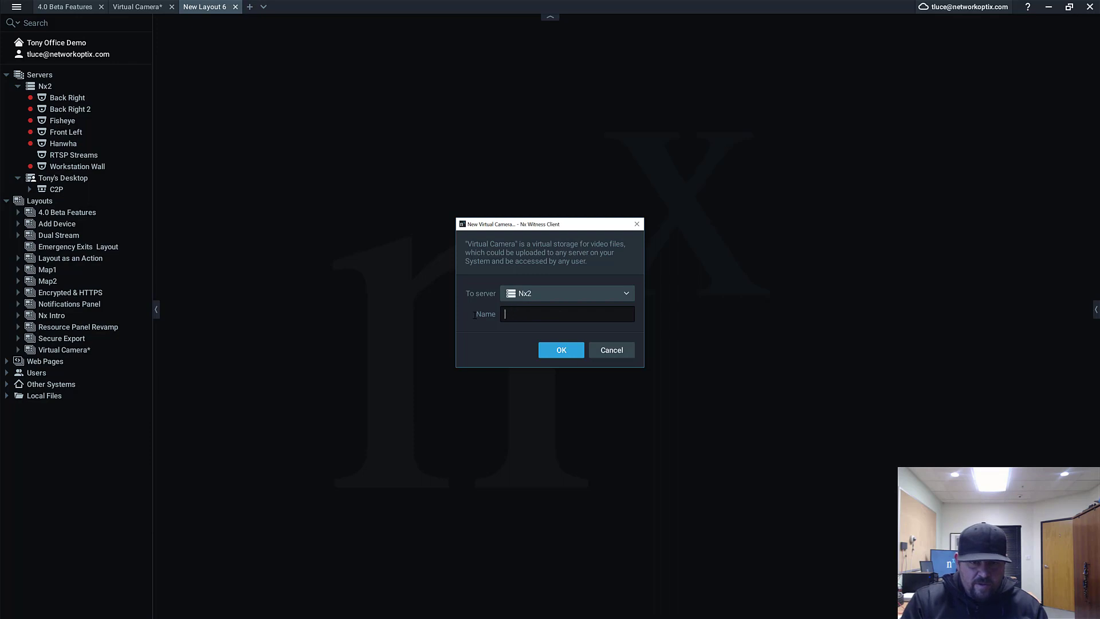
text(Tony's OF)
key(BackSpace)
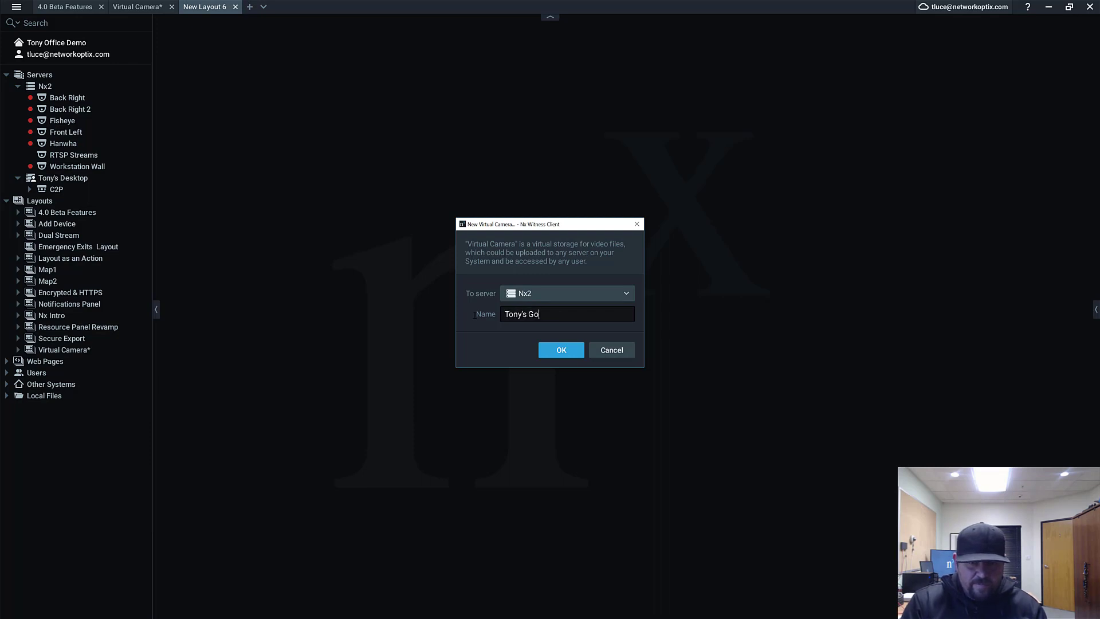
text(Pro)
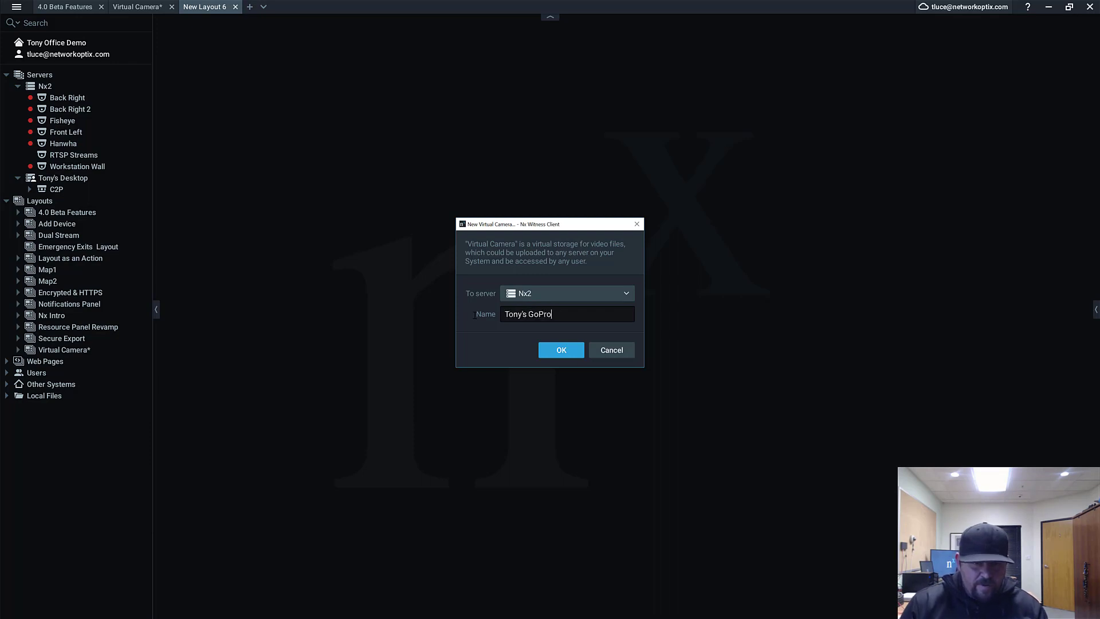
click(561, 350)
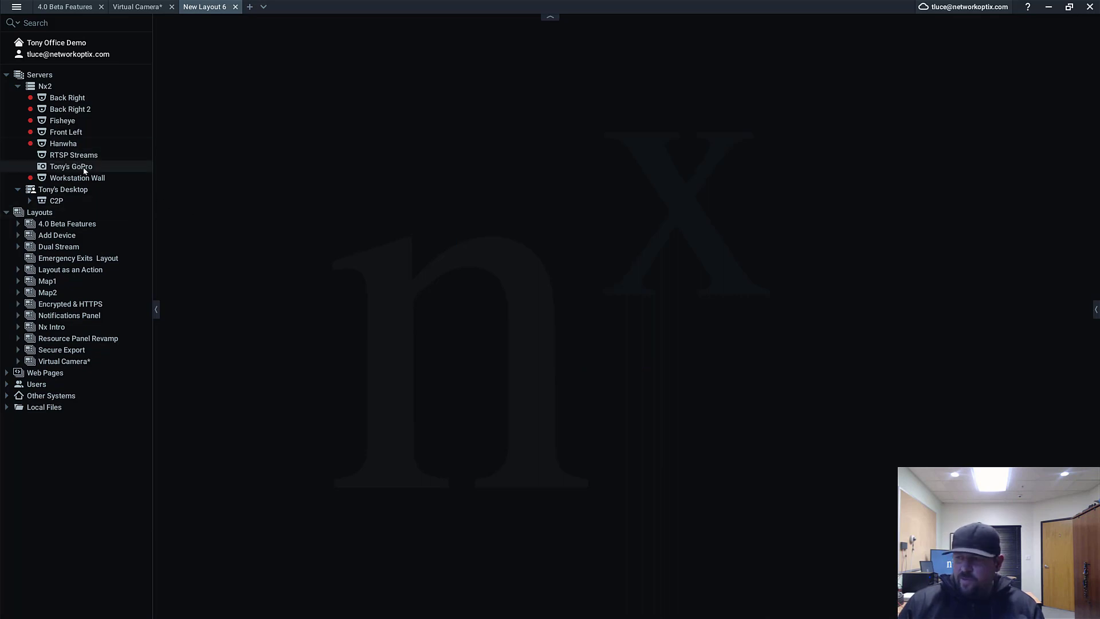
Step: In the GoPro camera's settings, uncheck 'Detect motion in uploaded video' and apply
key(ctrl+p)
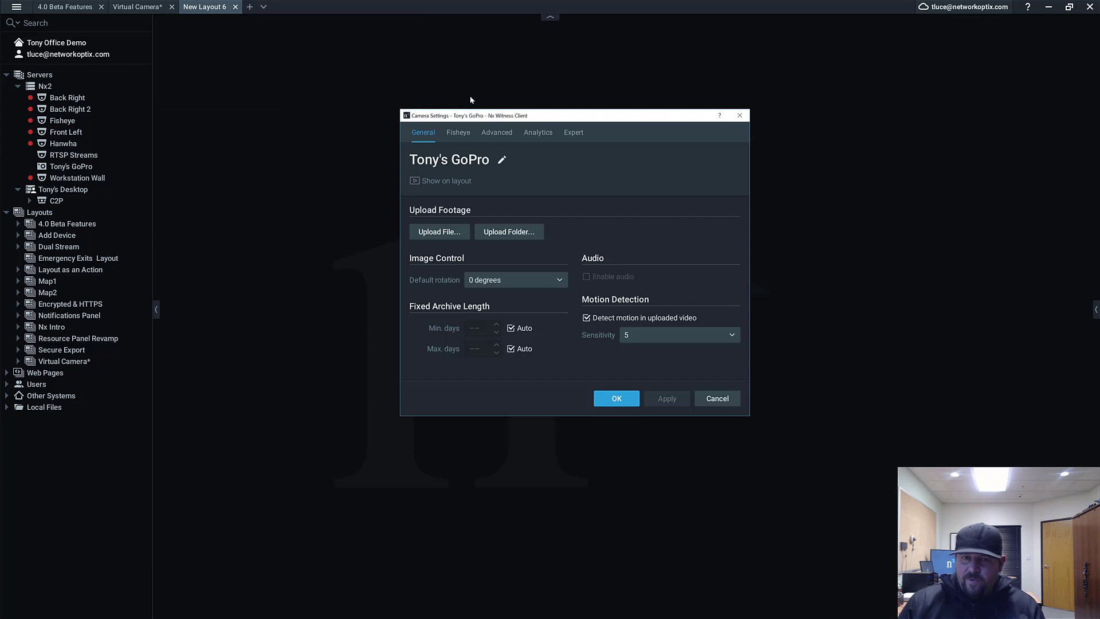
drag(620, 117, 557, 89)
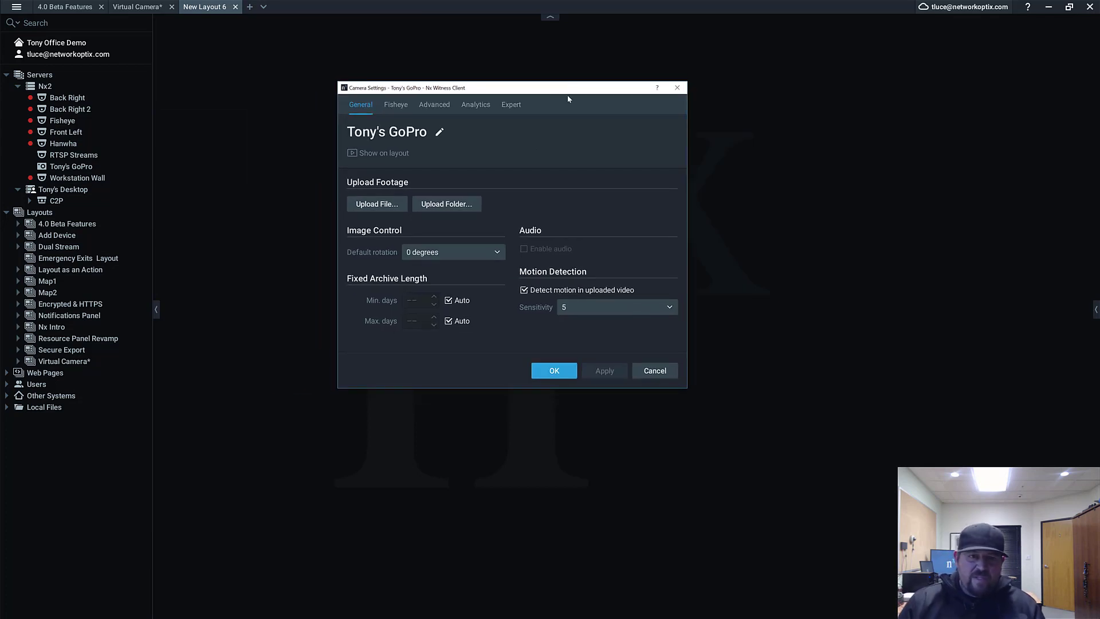
drag(567, 94, 595, 112)
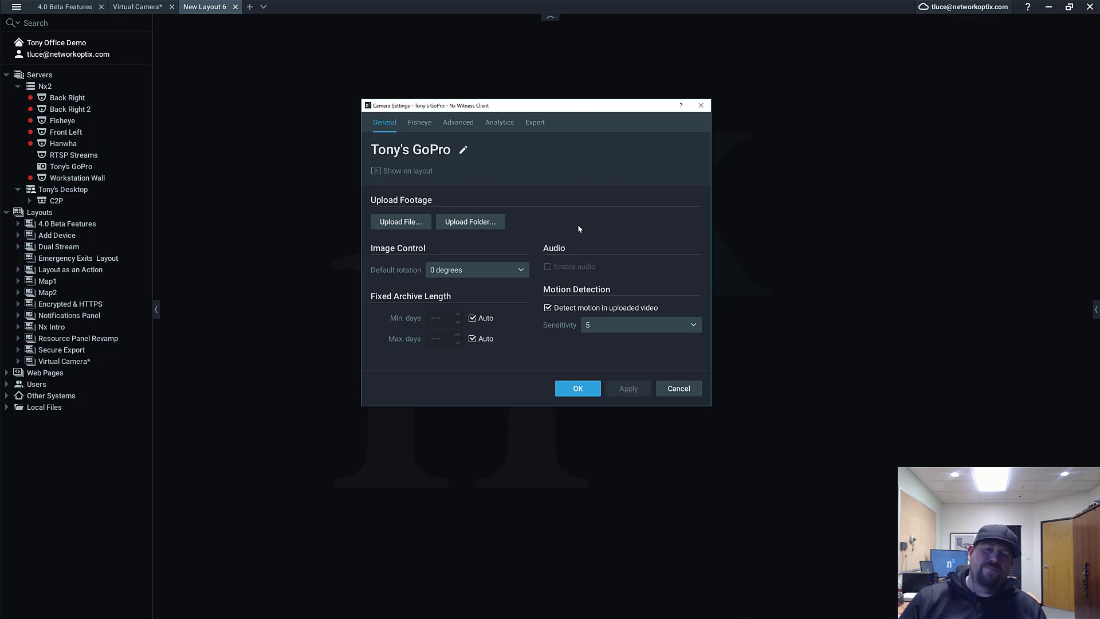
click(634, 326)
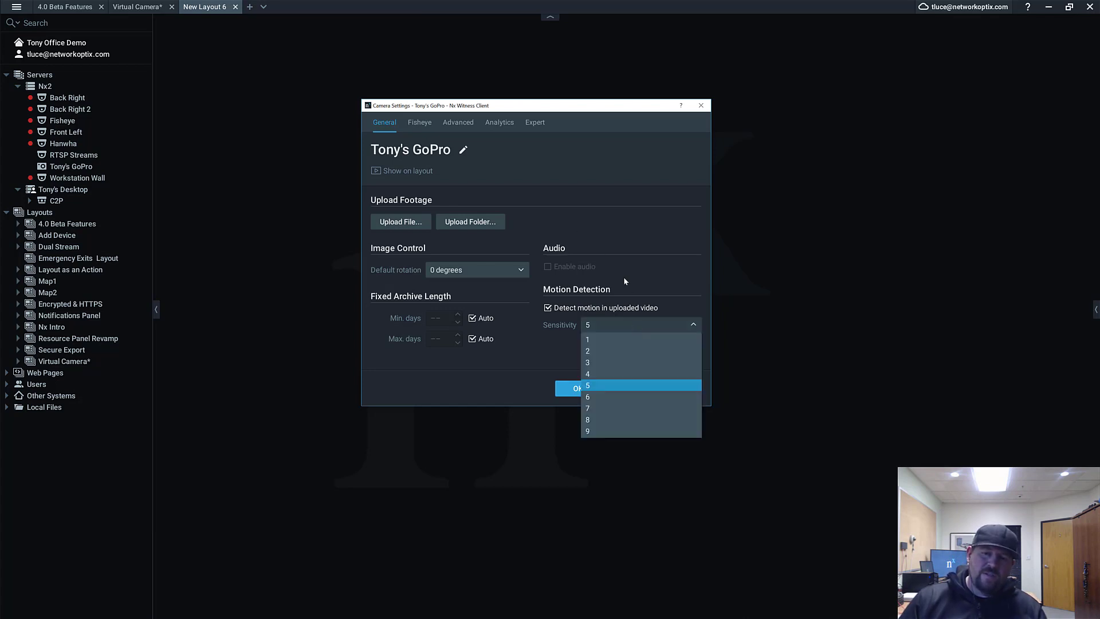
click(548, 307)
click(548, 308)
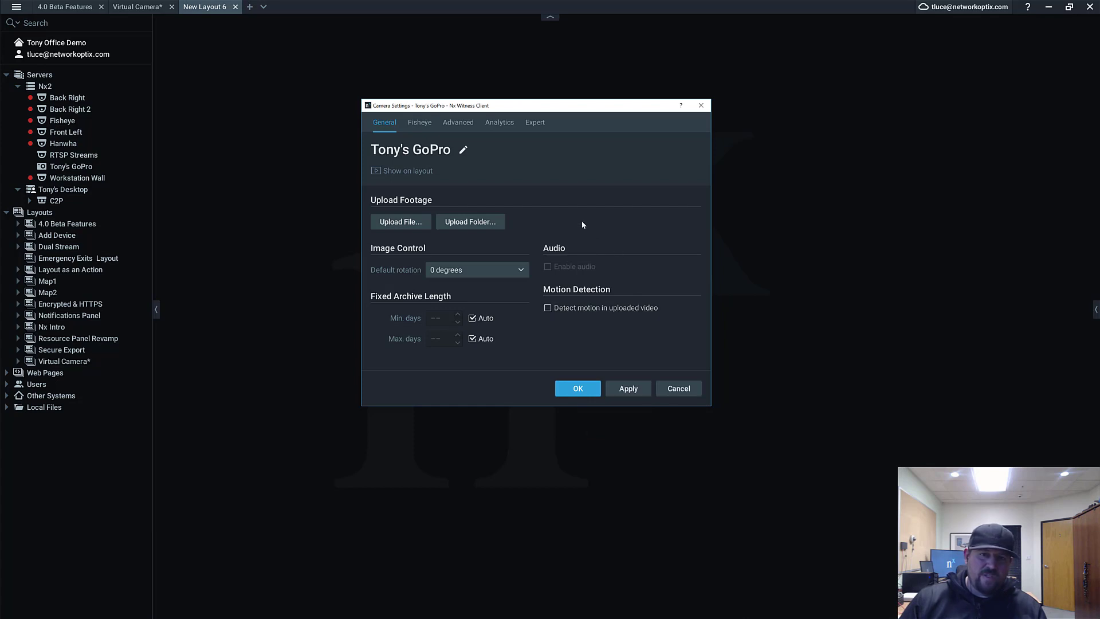
click(629, 389)
Step: Open the upload file picker and browse to the home Pictures folder
click(468, 226)
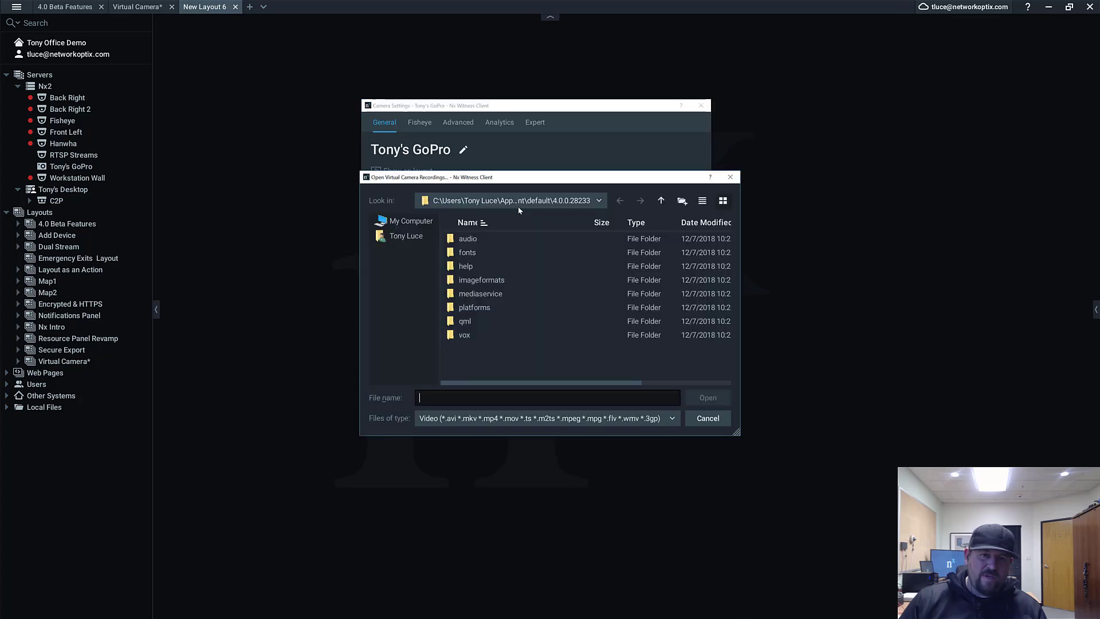
drag(521, 183, 542, 146)
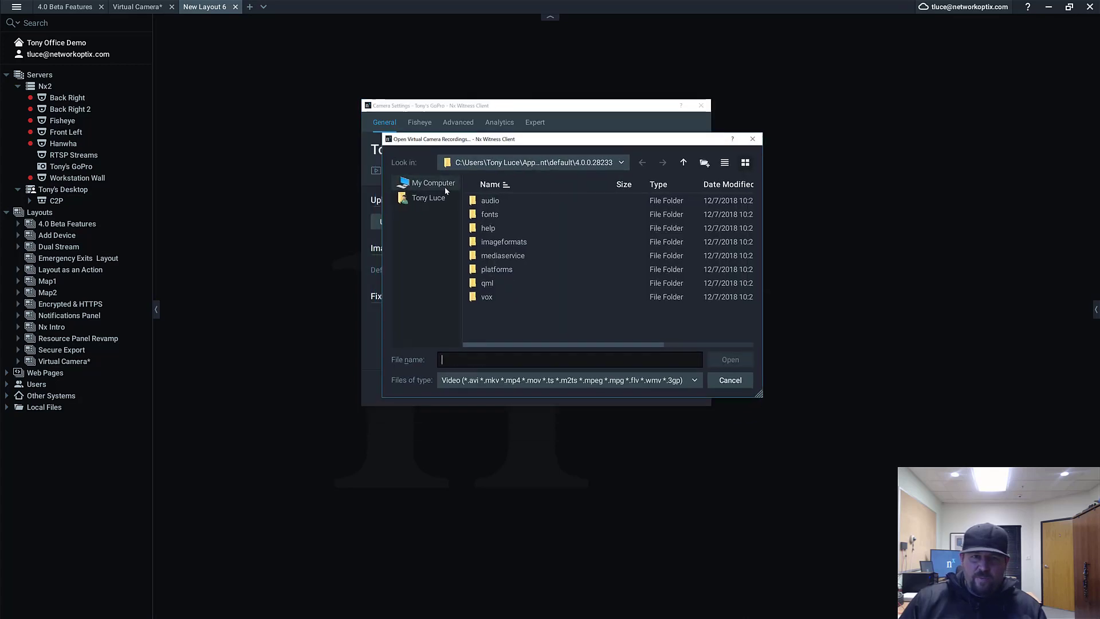
click(433, 184)
click(428, 199)
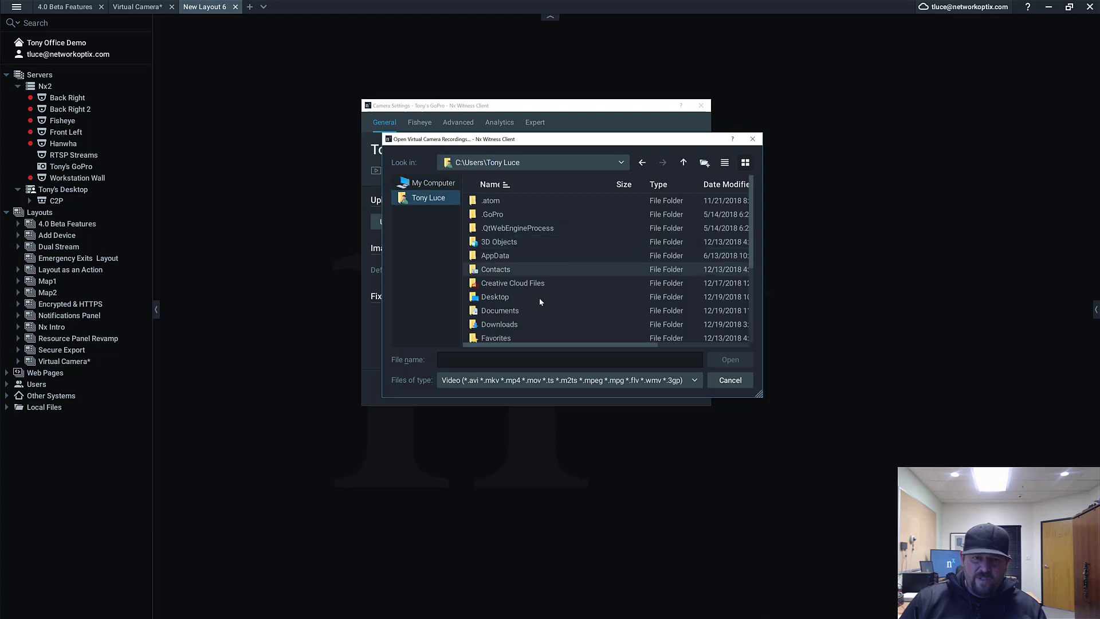
scroll(537, 298, down, 3)
click(531, 283)
double_click(530, 283)
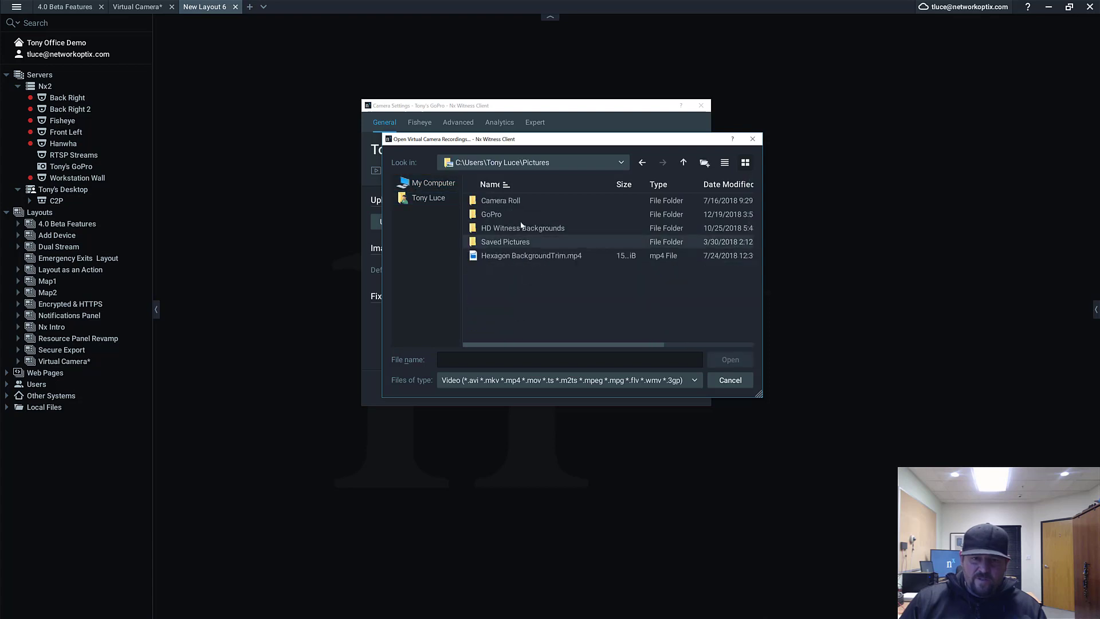
Step: Upload Virtual Camera_Test.MP4 from GoPro > 2018-12-19 > HERO 1
double_click(492, 215)
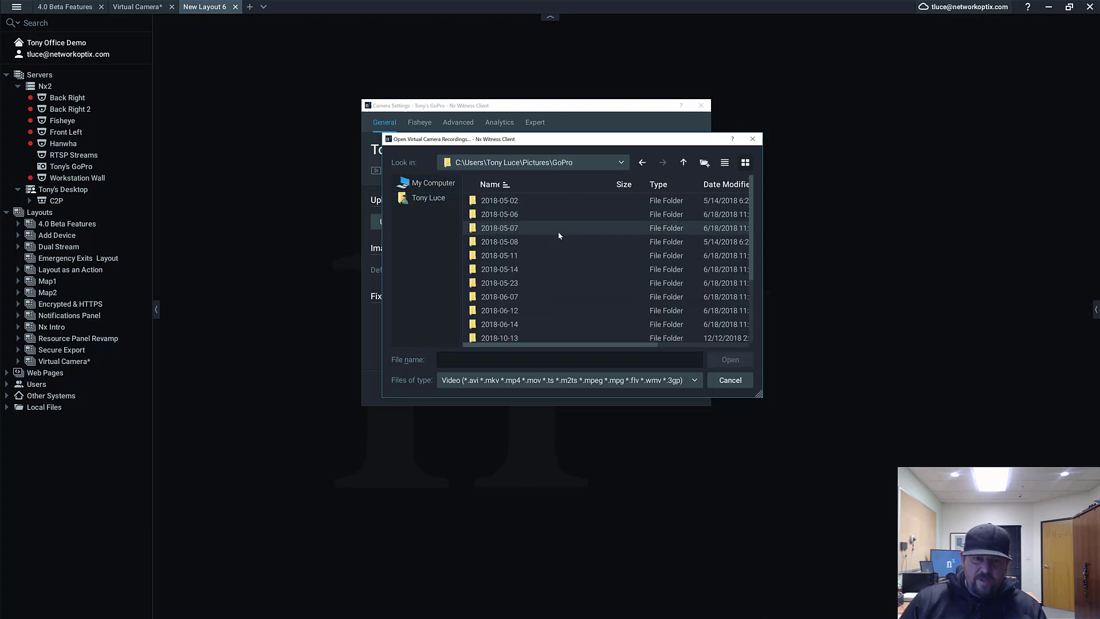
scroll(551, 246, down, 3)
double_click(522, 322)
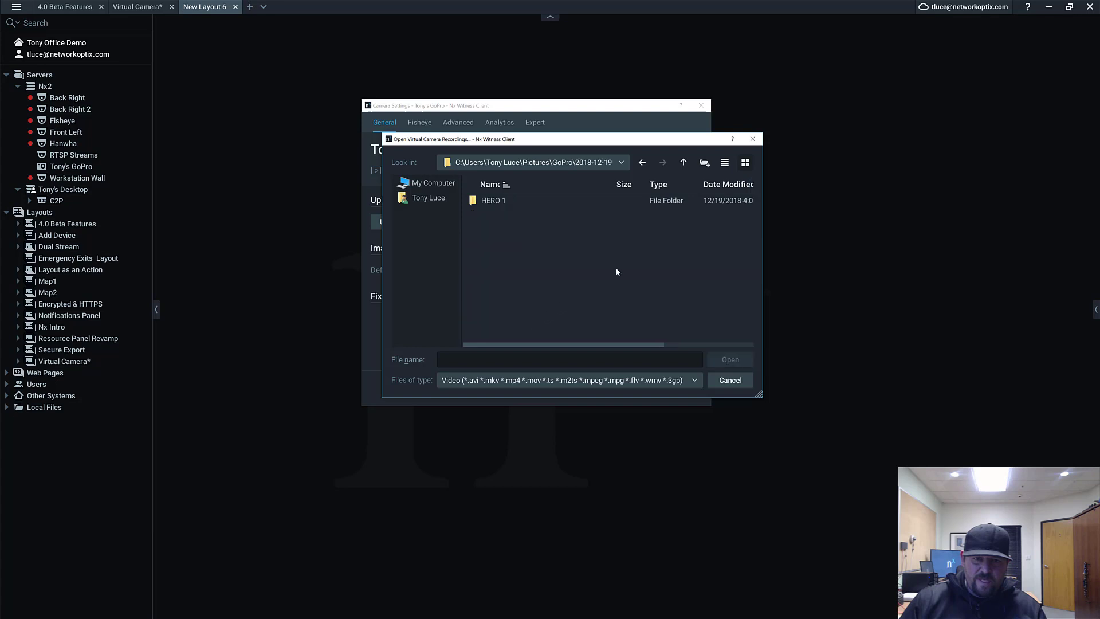
double_click(504, 201)
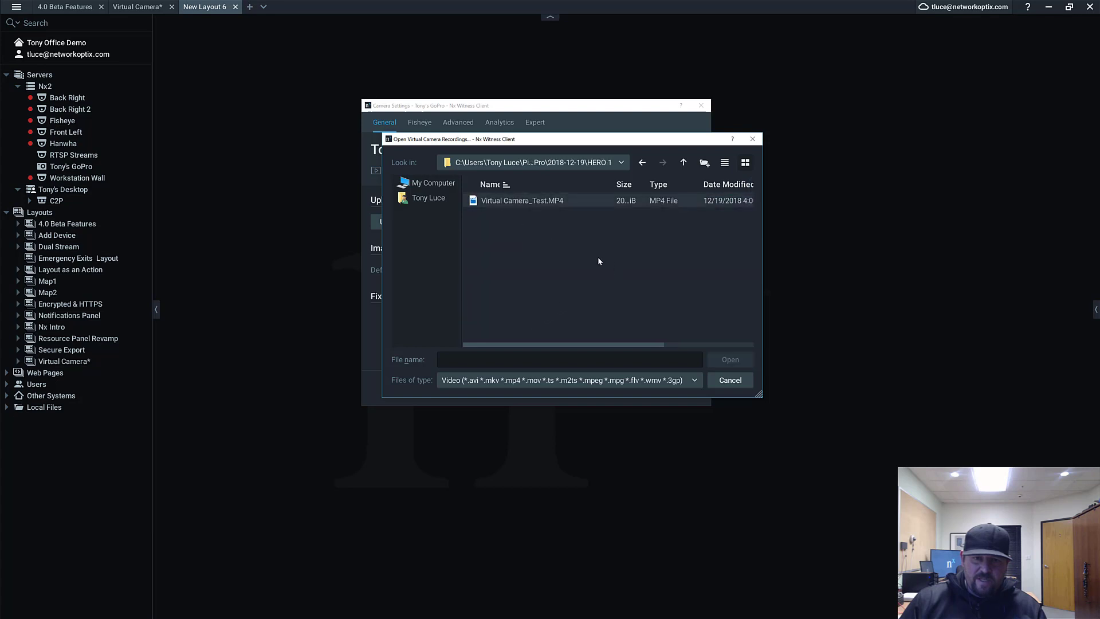
click(521, 201)
click(745, 361)
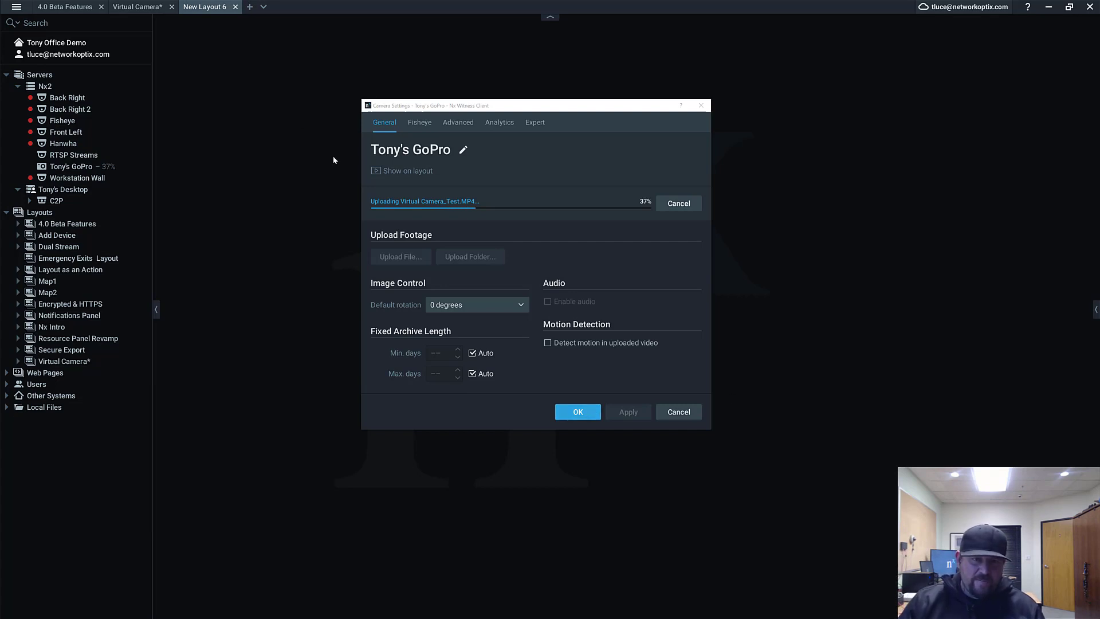
Step: Show the GoPro camera on New Layout 7 and wait for the upload to finish
click(378, 170)
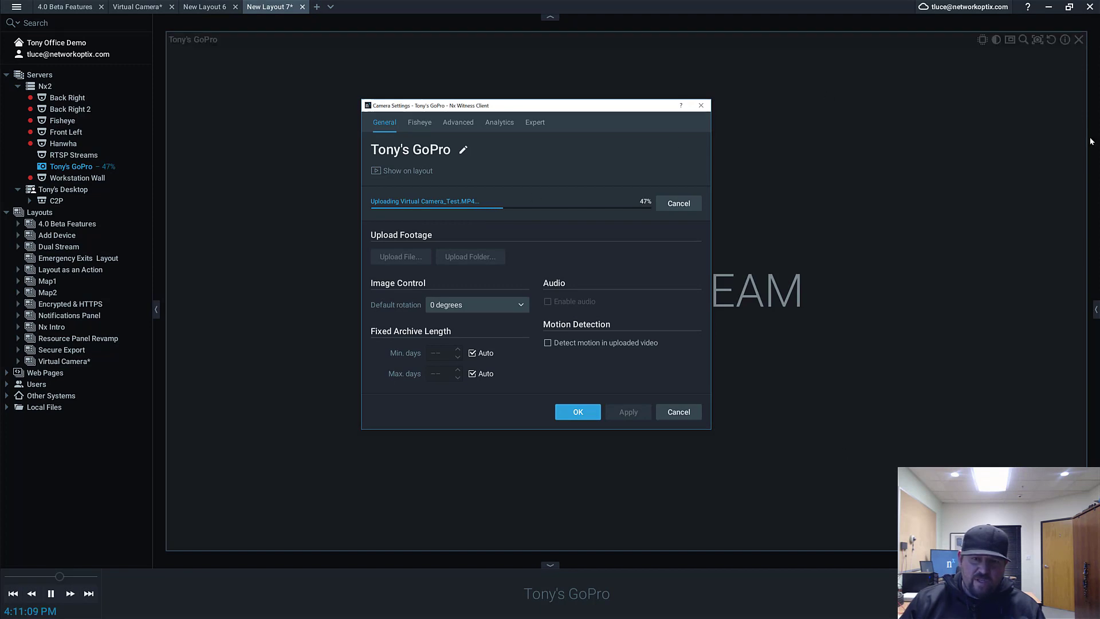
mouse_move(1080, 42)
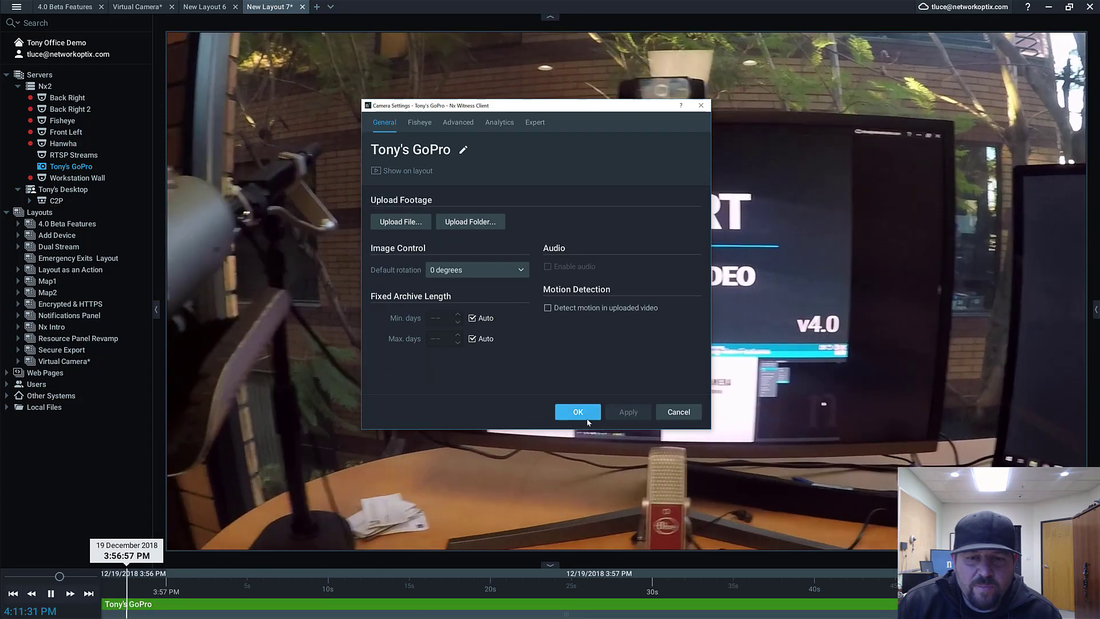
Step: Close Camera Settings with OK so the uploaded clip plays unobstructed
click(578, 411)
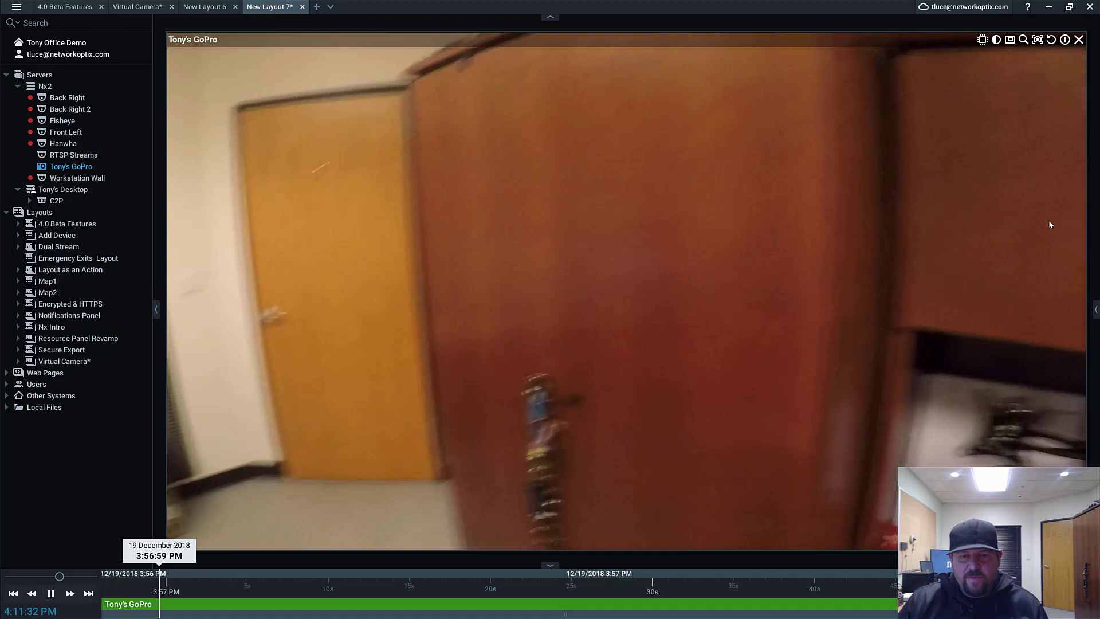